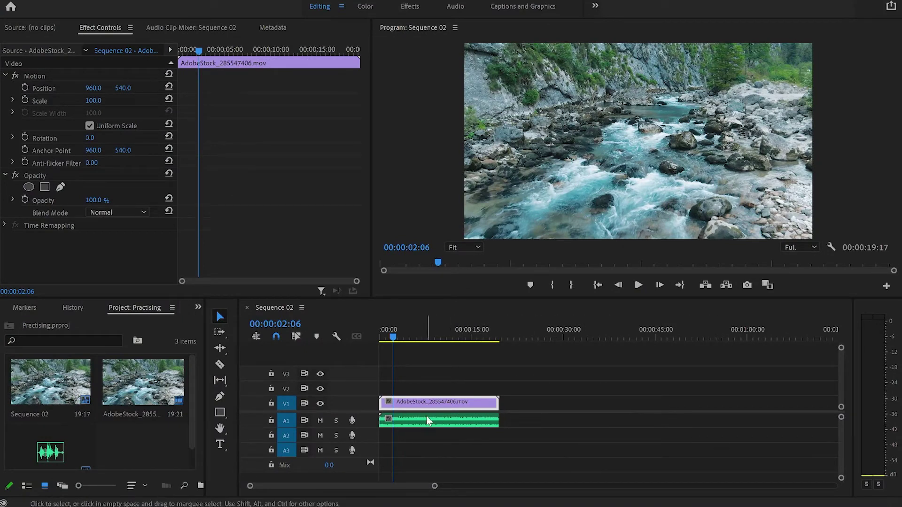
Move the AdobeStock_285547406 clip and ES_Stream Run River 3 audio from Downloads into New folder (2)
{"action": "left_click", "coordinate": [554, 402]}
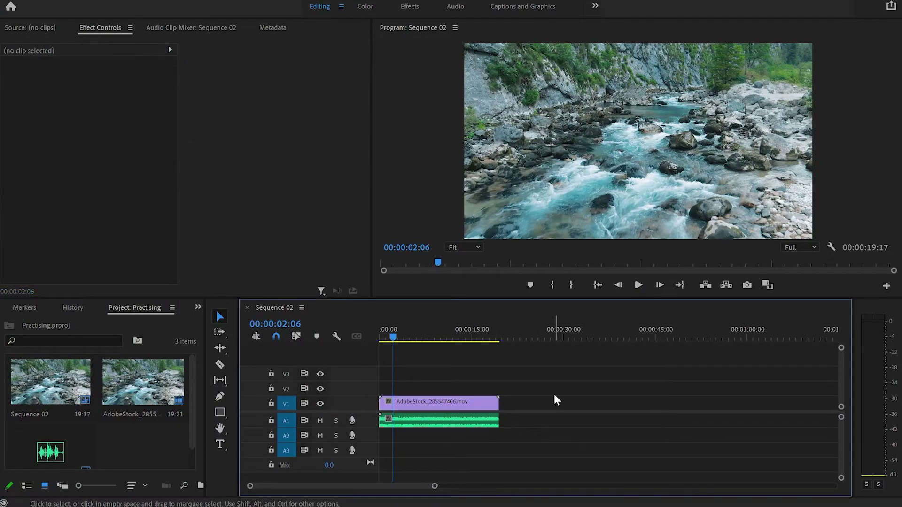
{"action": "key", "text": "super+e"}
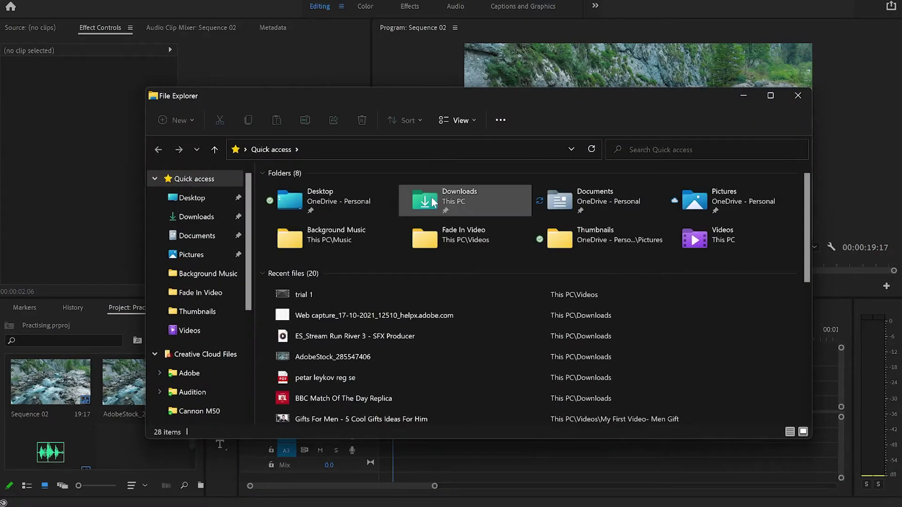
{"action": "double_click", "coordinate": [434, 201]}
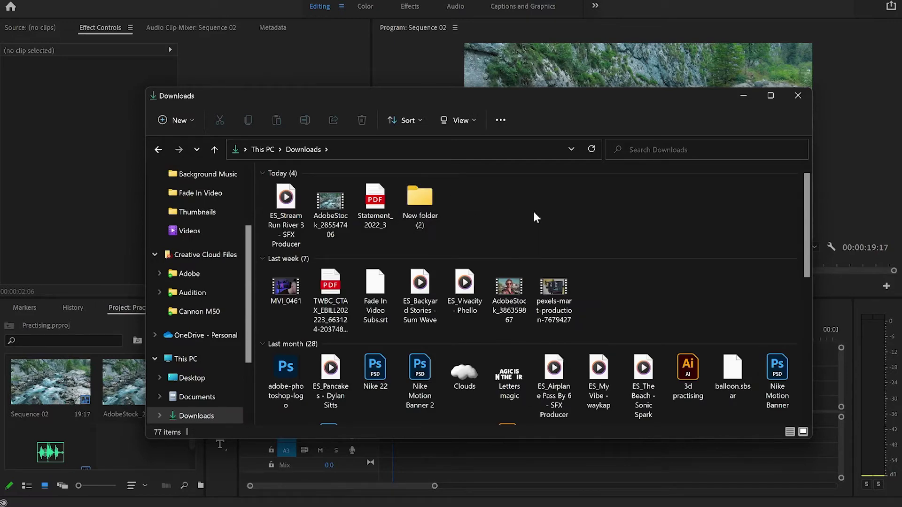
{"action": "left_click_drag", "start_coordinate": [258, 193], "coordinate": [411, 196]}
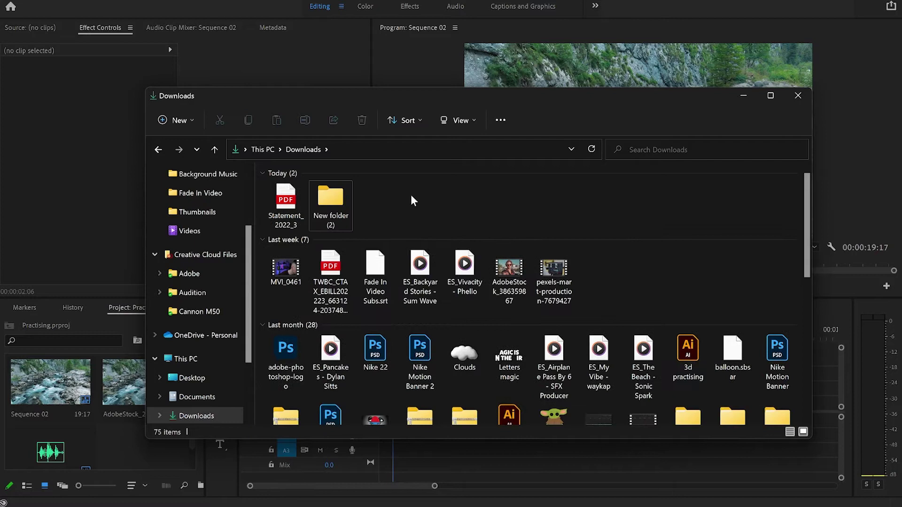
{"action": "left_click", "coordinate": [736, 99]}
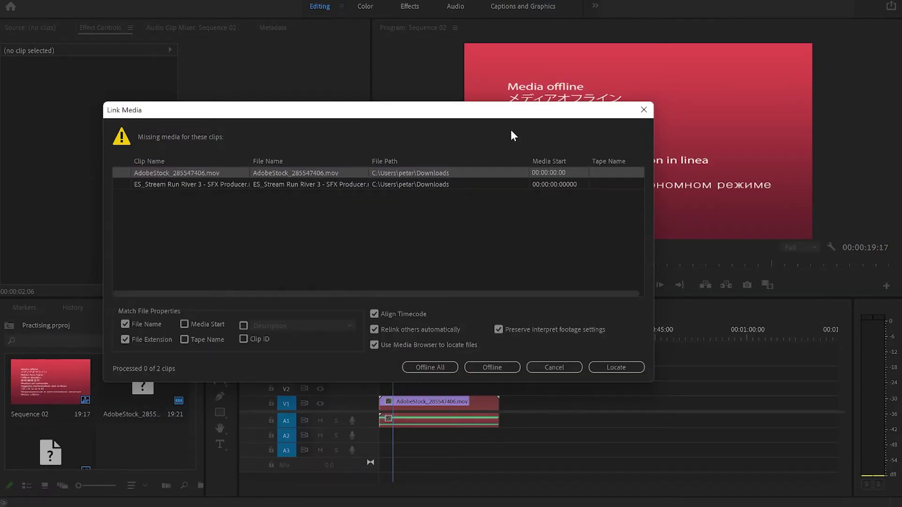
Drag the Link Media dialog aside to reveal the Media Offline screen and timeline
{"action": "left_click_drag", "start_coordinate": [503, 115], "coordinate": [611, 251]}
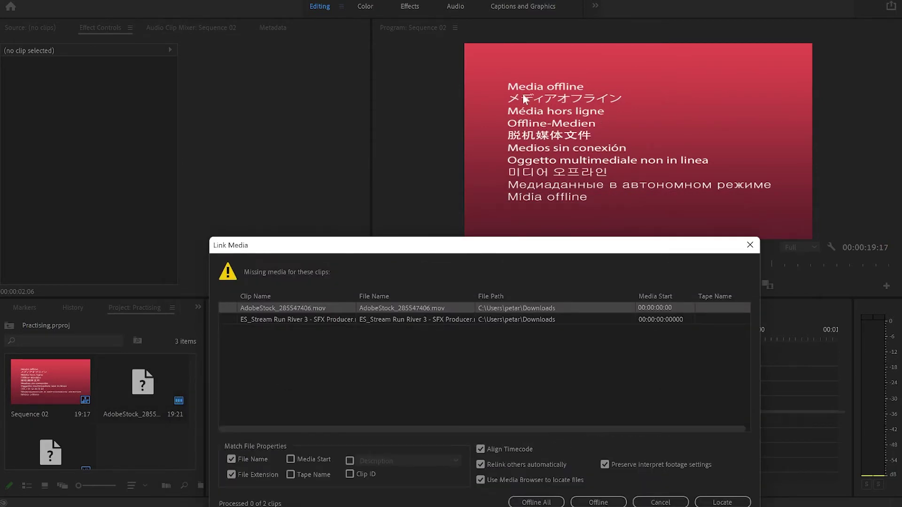
{"action": "left_click_drag", "start_coordinate": [551, 248], "coordinate": [477, 106]}
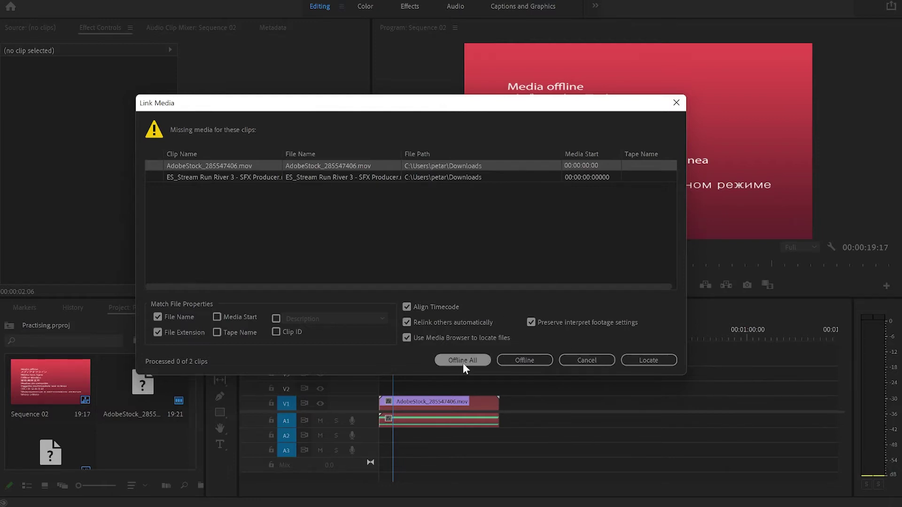
Point Locate to AdobeStock_285547406 in Downloads > New folder (2) and confirm the relink
{"action": "left_click", "coordinate": [650, 362]}
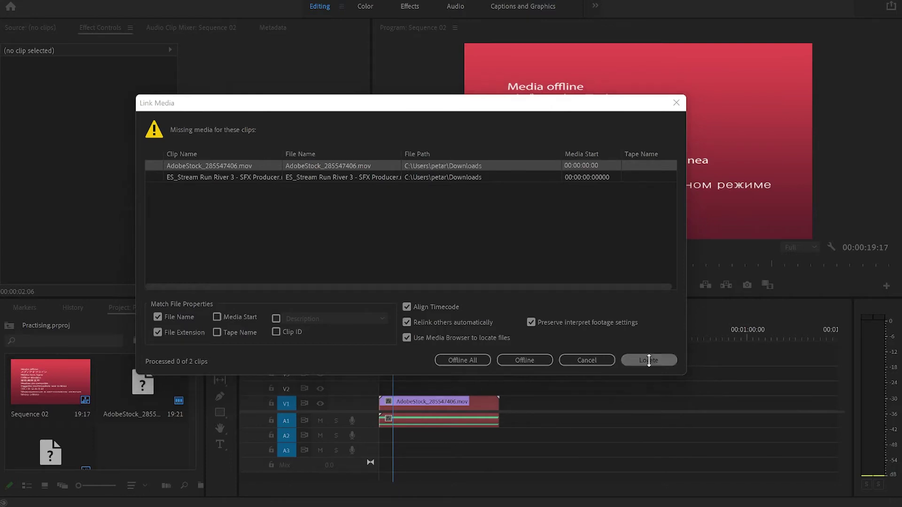
{"action": "scroll", "coordinate": [305, 228], "scroll_direction": "down", "scroll_amount": 1}
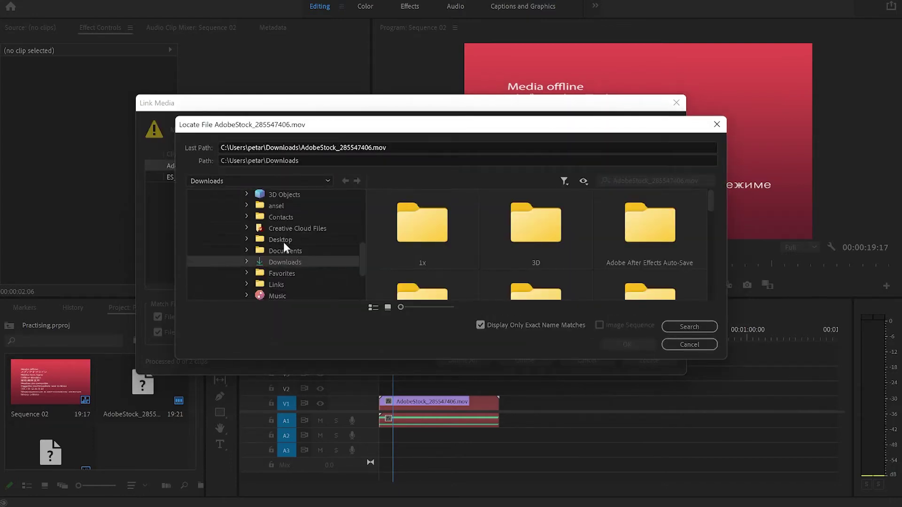
{"action": "left_click", "coordinate": [253, 264]}
{"action": "scroll", "coordinate": [253, 264], "scroll_direction": "down", "scroll_amount": 2}
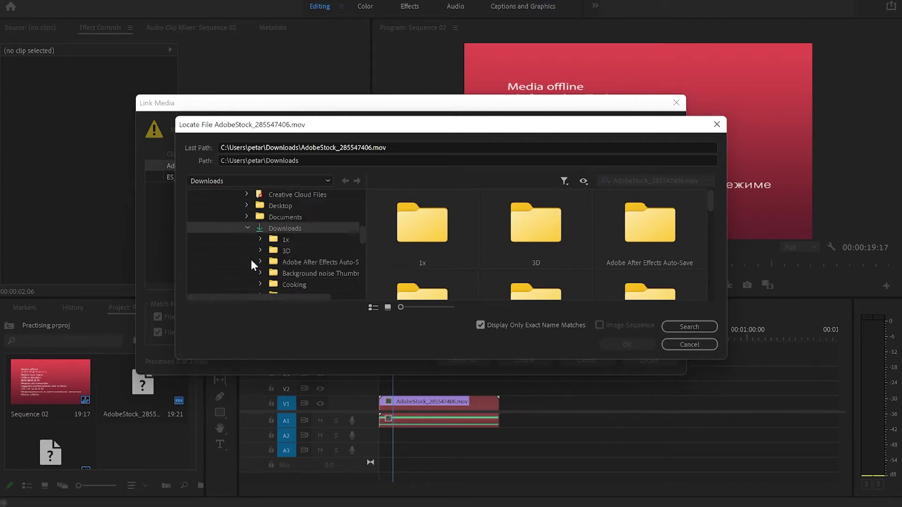
{"action": "scroll", "coordinate": [253, 266], "scroll_direction": "down", "scroll_amount": 3}
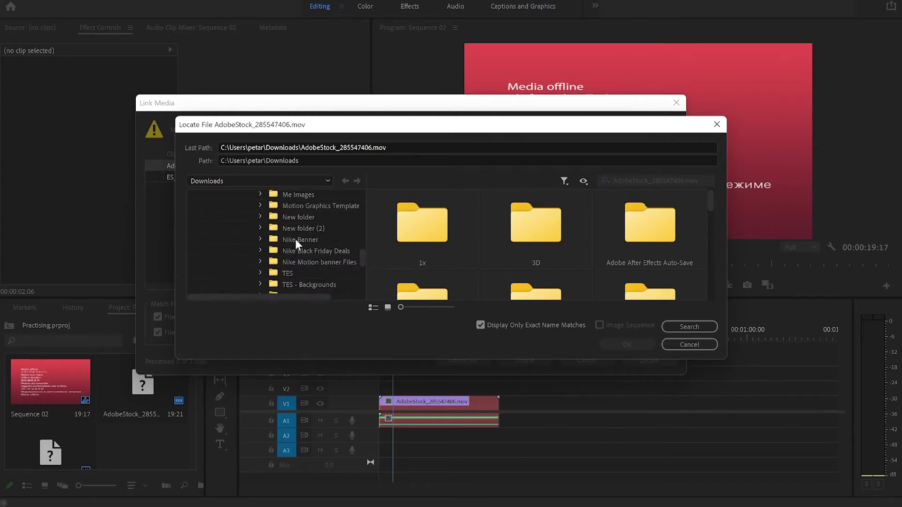
{"action": "left_click", "coordinate": [298, 230]}
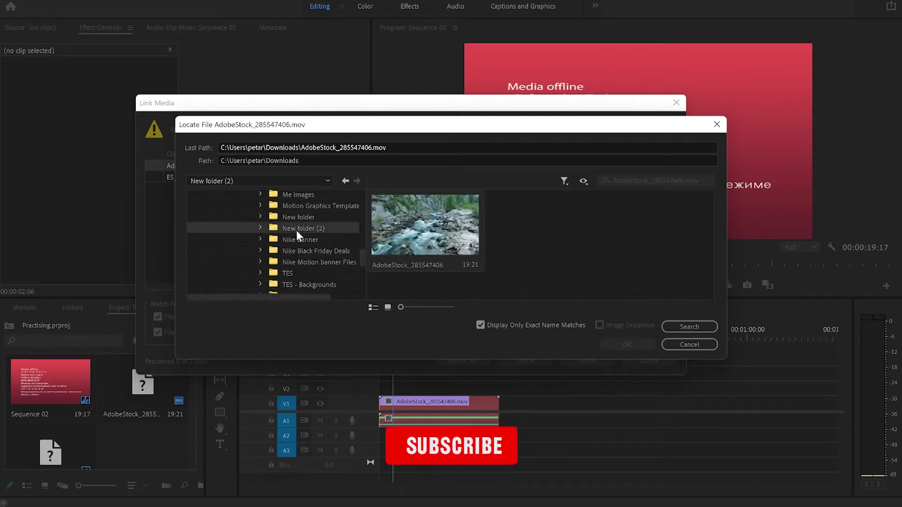
{"action": "left_click", "coordinate": [446, 237]}
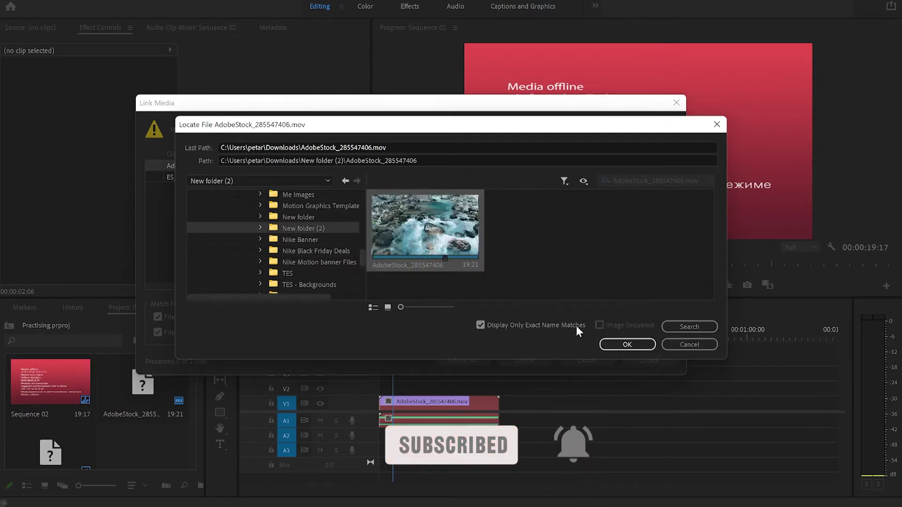
{"action": "left_click", "coordinate": [638, 348]}
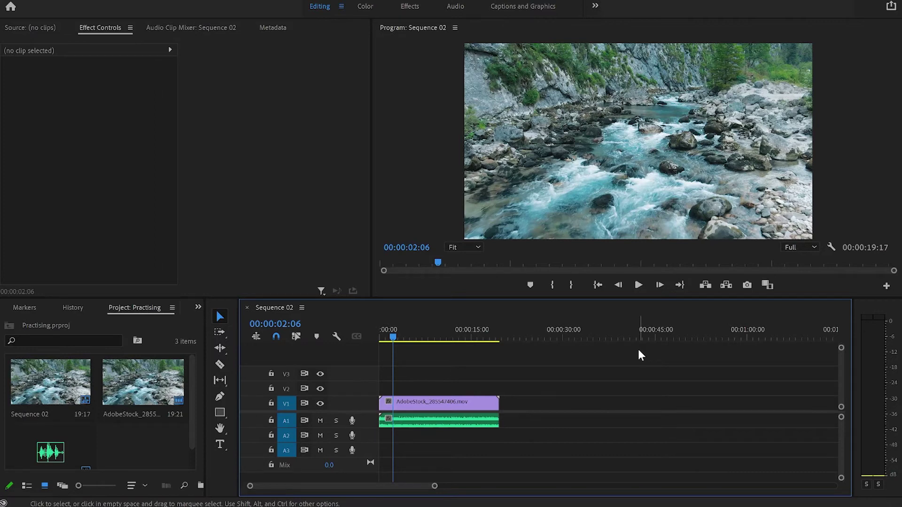
Select the river clip on V1 and scrub the playhead to 00:00:04:23
{"action": "left_click", "coordinate": [437, 403]}
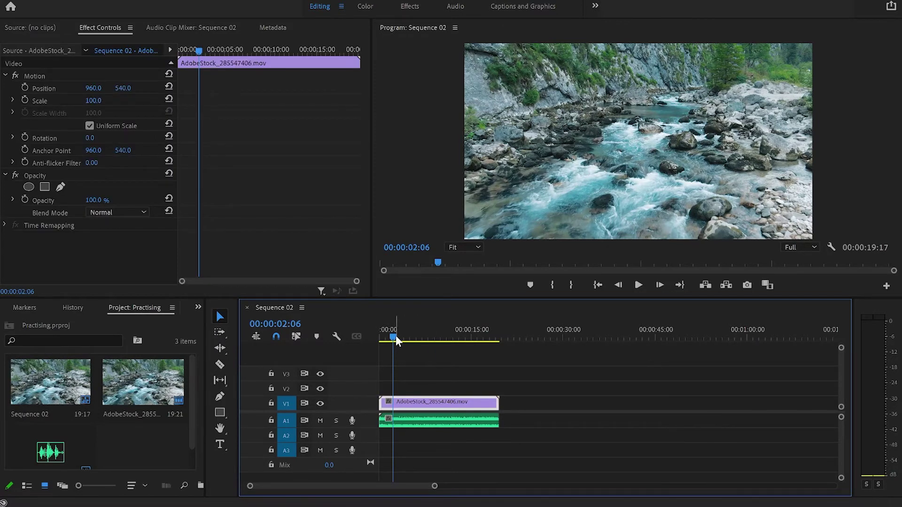
{"action": "left_click_drag", "start_coordinate": [396, 335], "coordinate": [411, 343]}
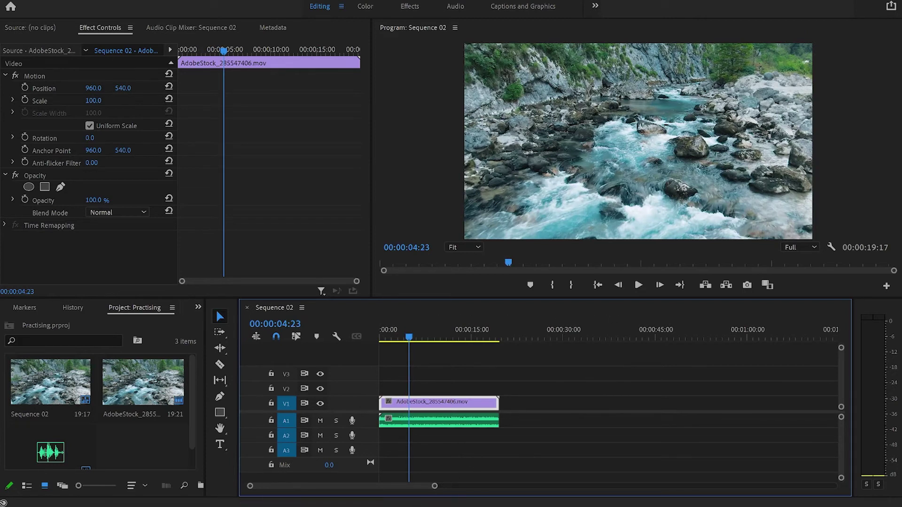
{"action": "key", "text": "super+e"}
Cut both media files from New folder (2) and paste them back into Downloads
{"action": "left_click", "coordinate": [321, 223]}
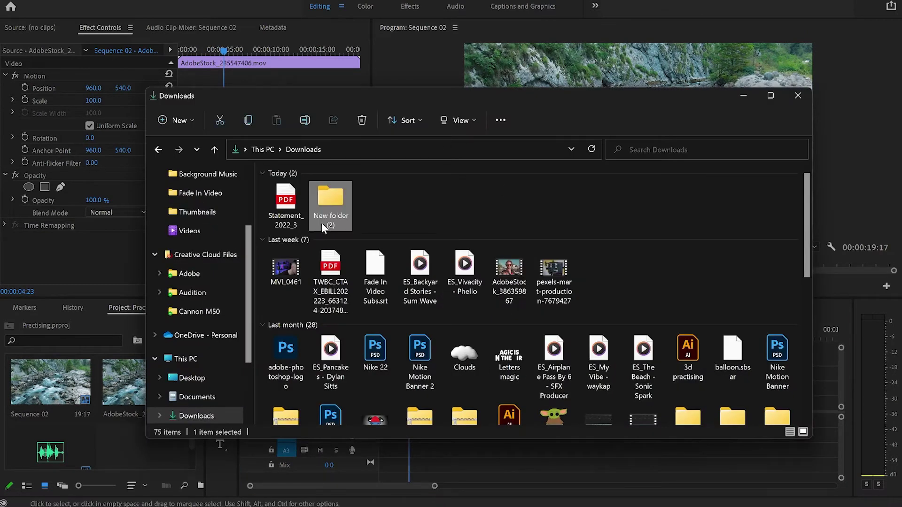
{"action": "double_click", "coordinate": [321, 222]}
{"action": "left_click_drag", "start_coordinate": [307, 298], "coordinate": [345, 193]}
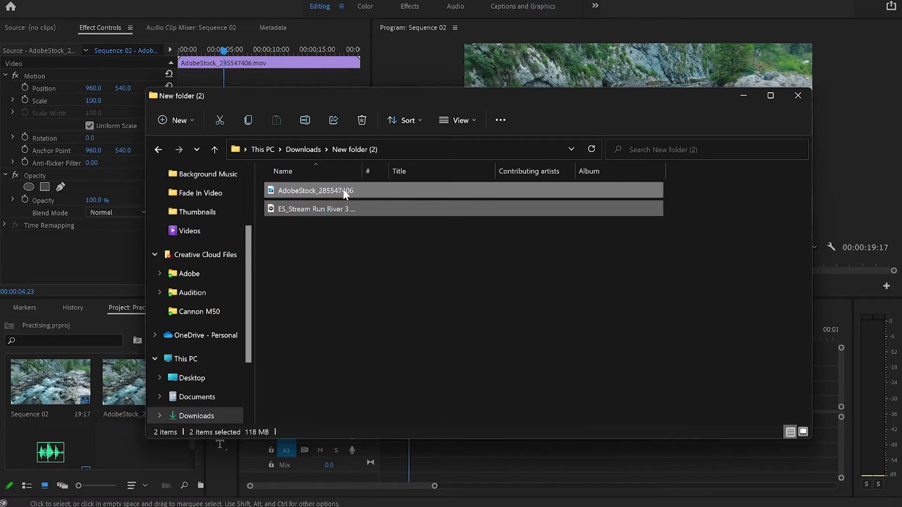
{"action": "right_click", "coordinate": [346, 193]}
{"action": "left_click", "coordinate": [360, 200]}
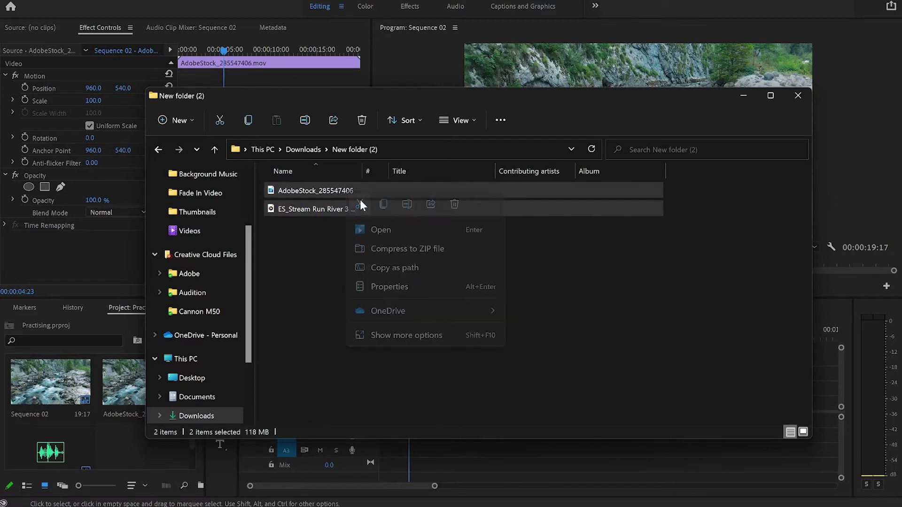
{"action": "left_click", "coordinate": [215, 150]}
{"action": "key", "text": "ctrl+v"}
{"action": "left_click", "coordinate": [516, 201]}
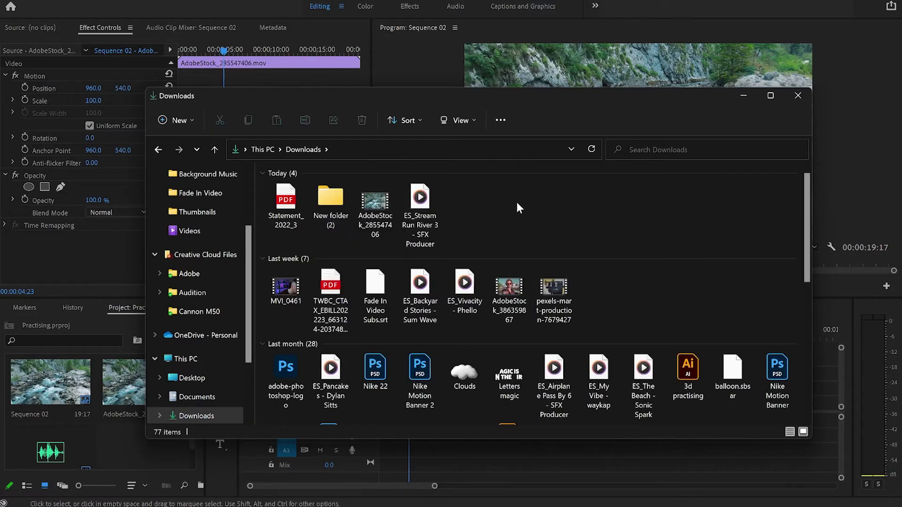
{"action": "left_click", "coordinate": [748, 100]}
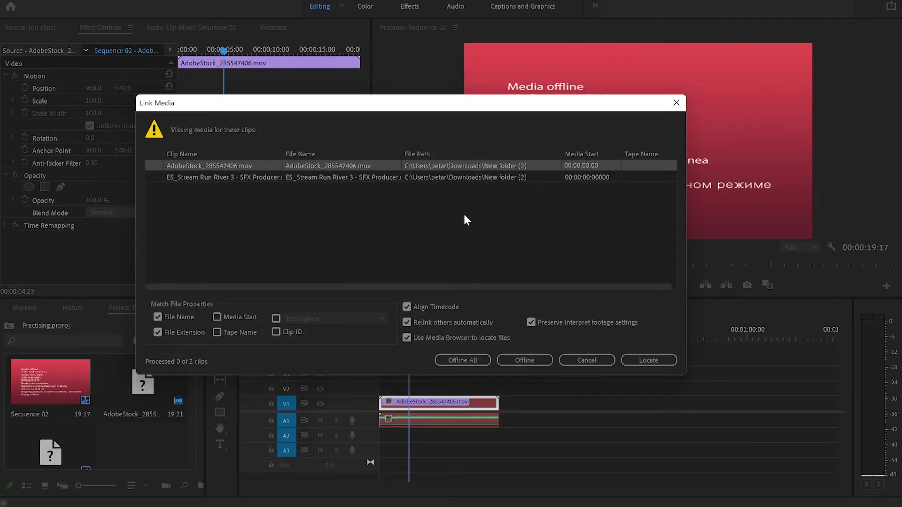
Open the Locate File browser for AdobeStock_285547406.mov from Link Media
{"action": "left_click", "coordinate": [649, 361]}
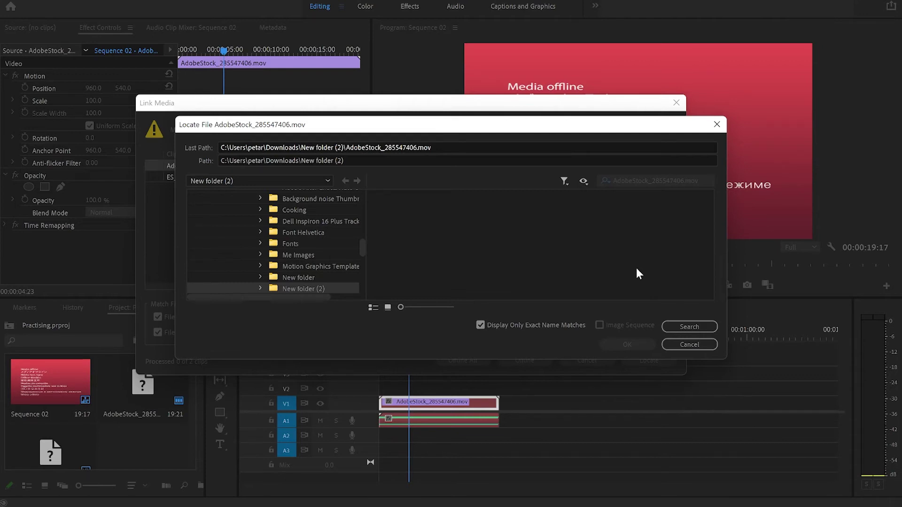
Run a search that finds AdobeStock_285547406 in Downloads as the matching file
{"action": "left_click", "coordinate": [688, 327]}
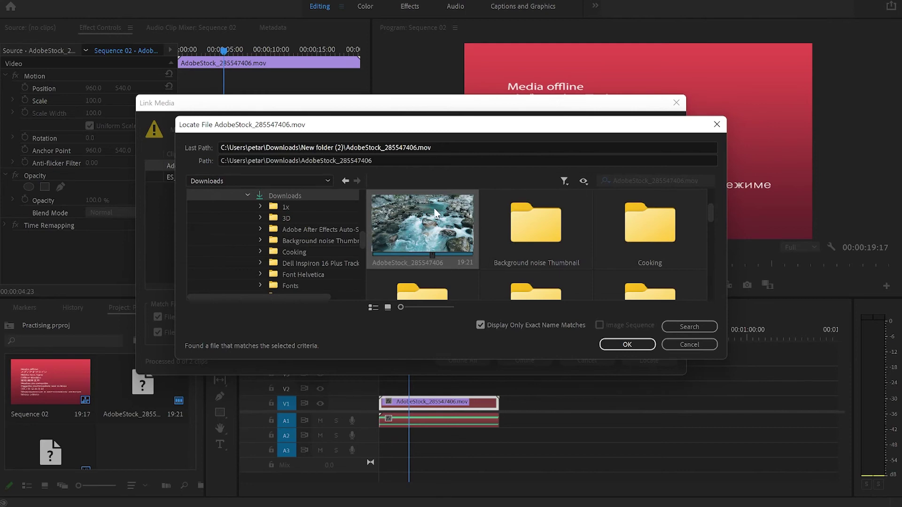
{"action": "left_click", "coordinate": [627, 344]}
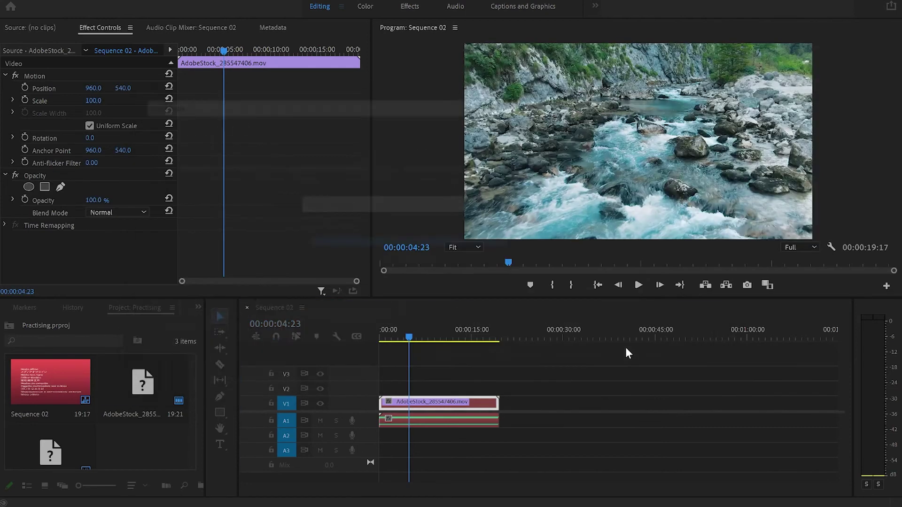